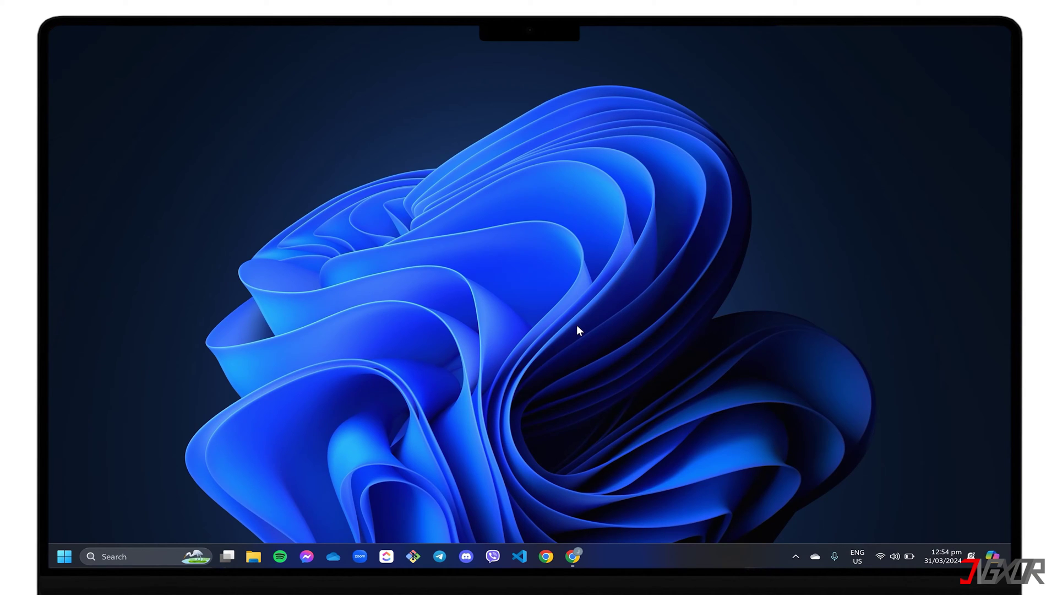
pyautogui.click(573, 557)
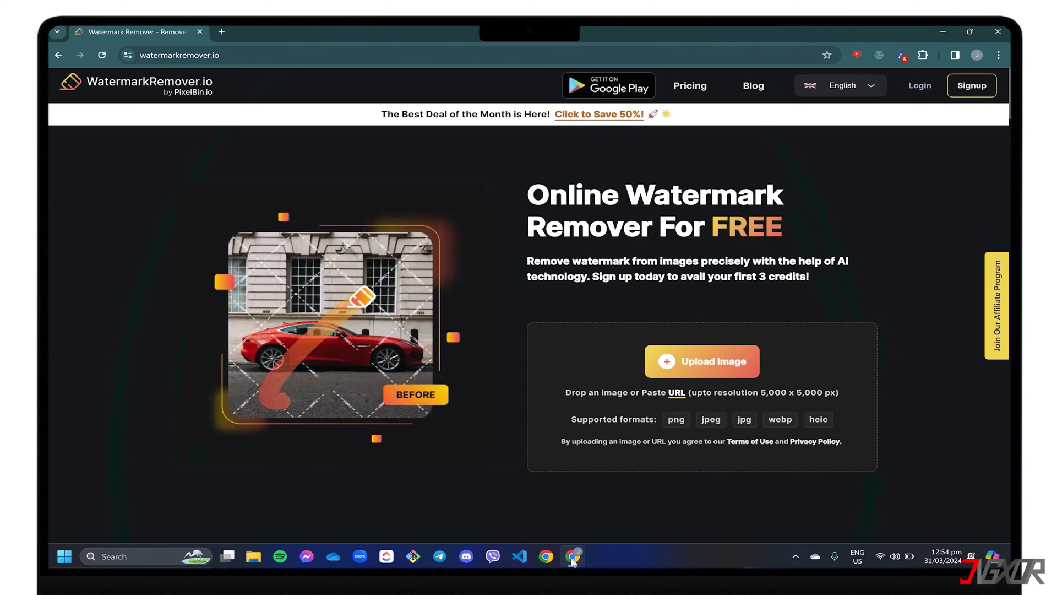
# - Upload Image_1 from Pictures > Watermarked_Img and download the watermark-free flower result
pyautogui.click(697, 360)
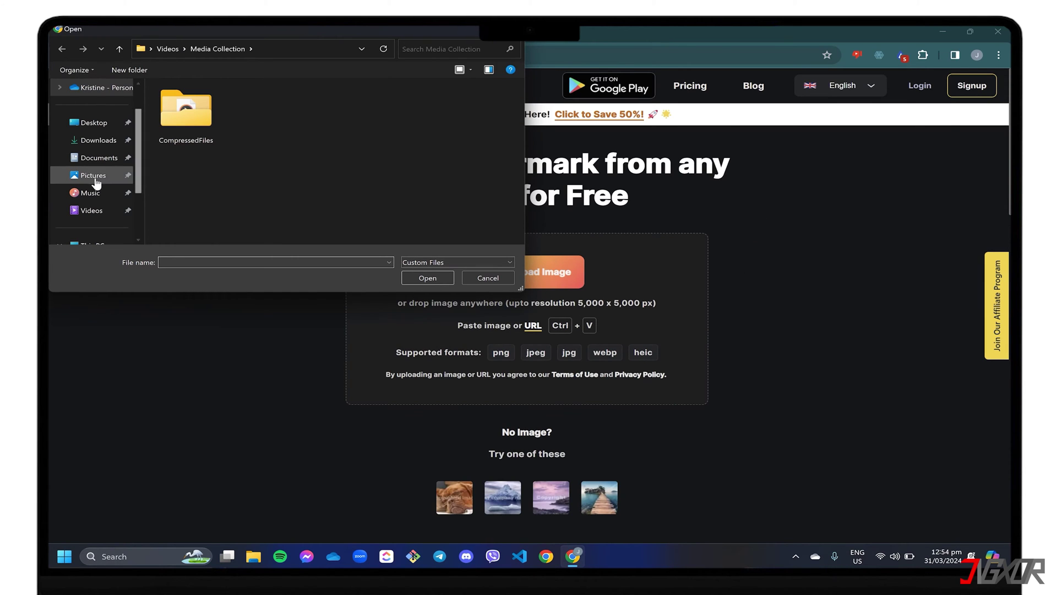
pyautogui.click(90, 175)
pyautogui.scroll(-1, 198, 200)
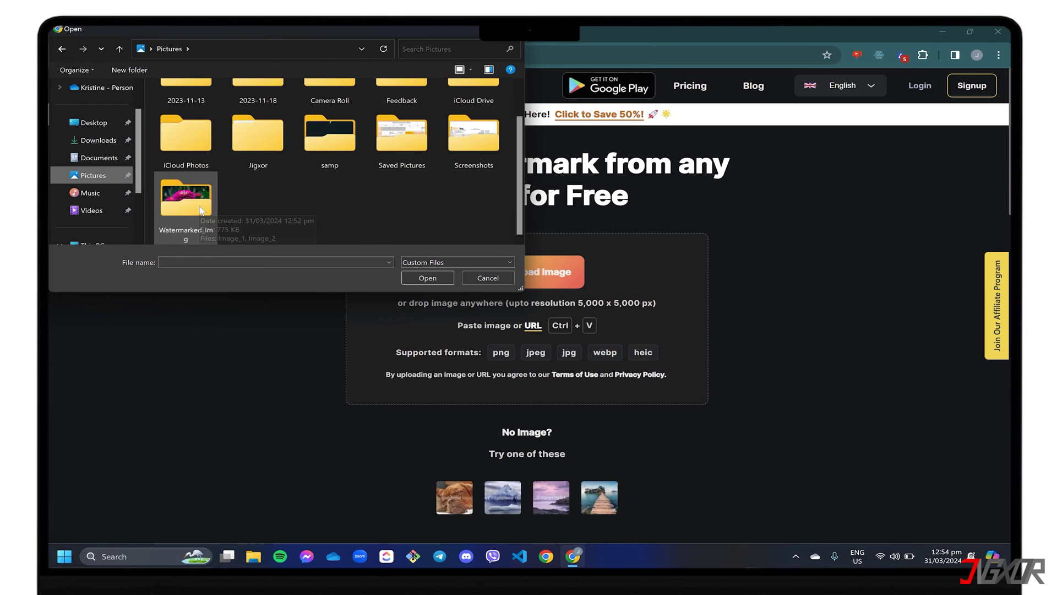
pyautogui.doubleClick(197, 200)
pyautogui.doubleClick(201, 130)
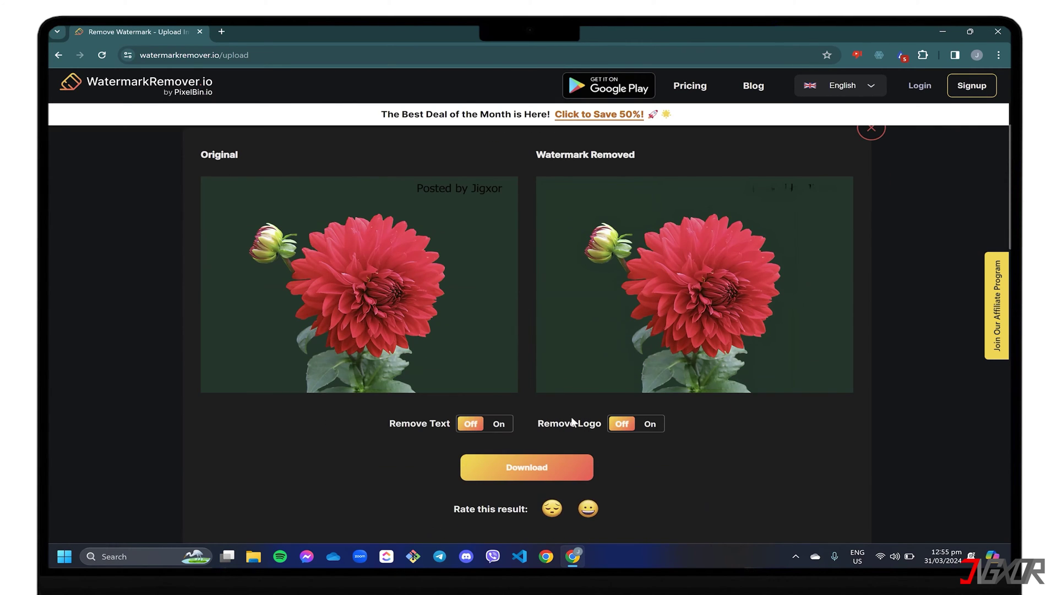
pyautogui.click(527, 467)
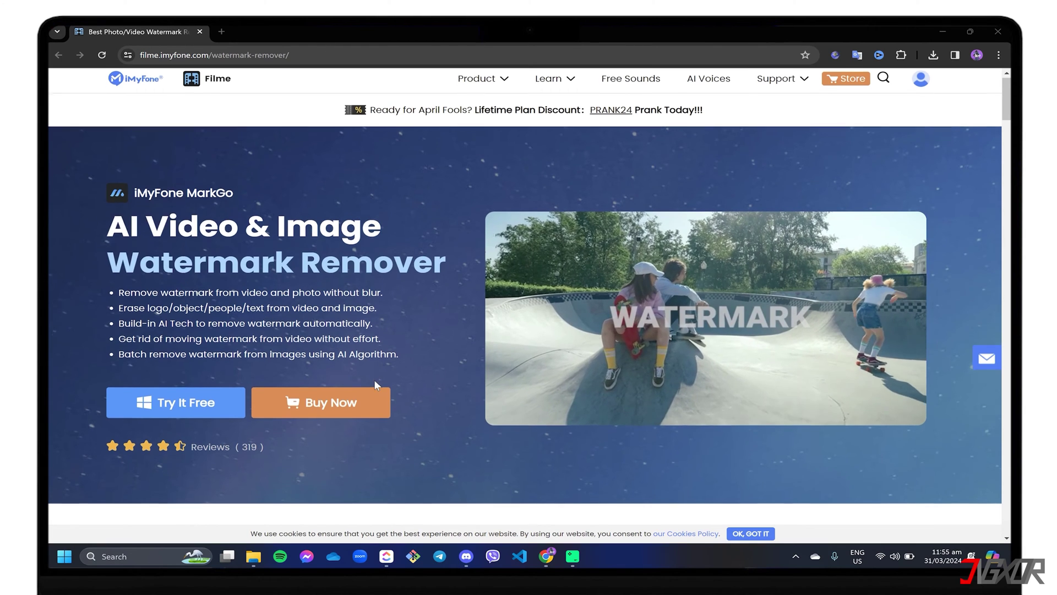
# - Scroll down through the MarkGo AI Video & Image Watermark Remover page
pyautogui.scroll(-5, 374, 385)
pyautogui.scroll(-1, 378, 386)
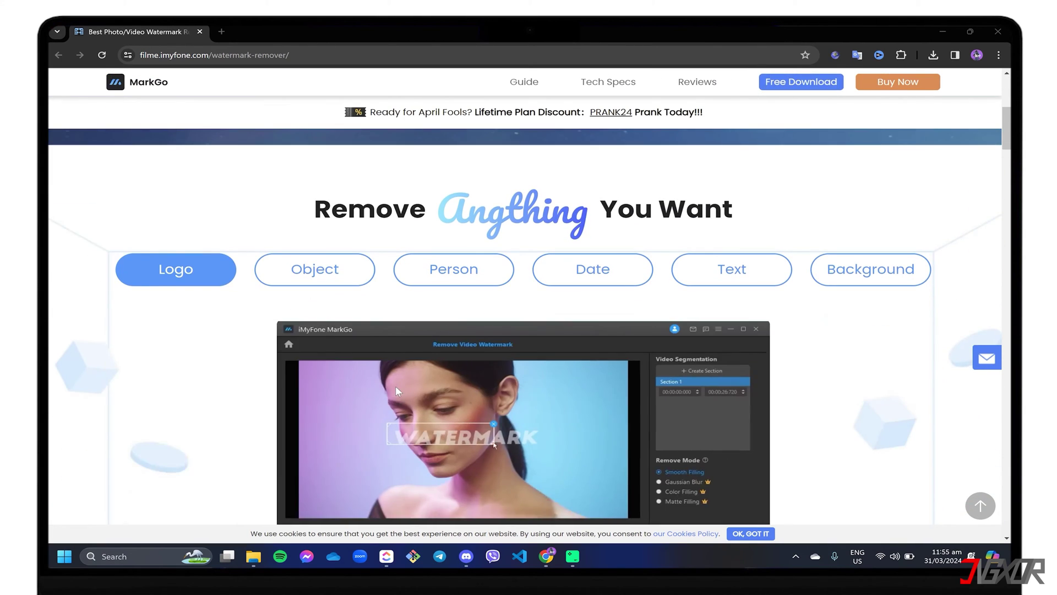
pyautogui.scroll(-2, 419, 380)
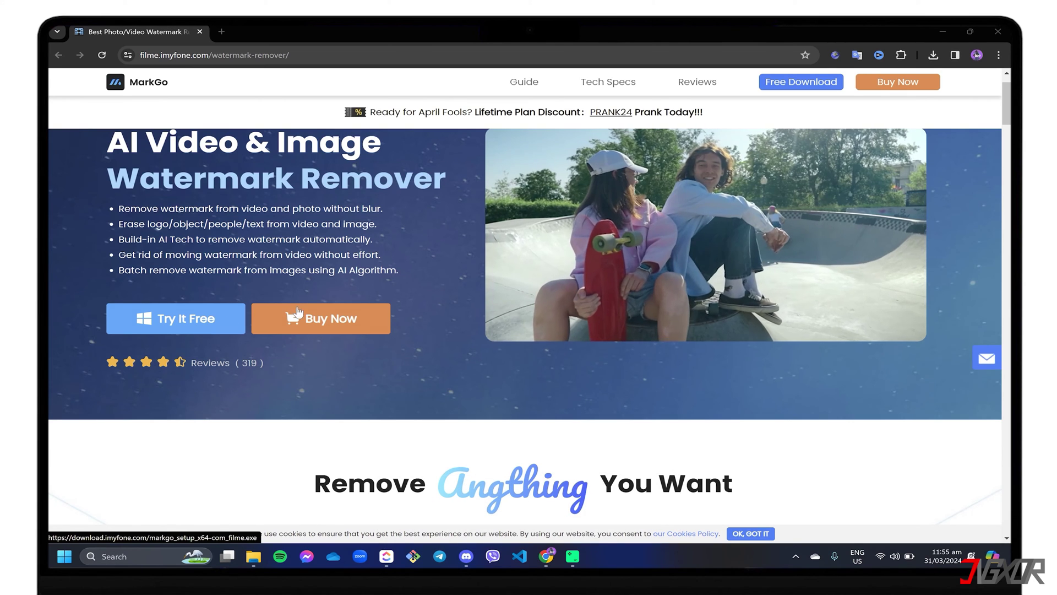
# - Run the downloaded markgo_setup_x64-net.exe, install MarkGo, and launch it with Start Now
pyautogui.click(934, 55)
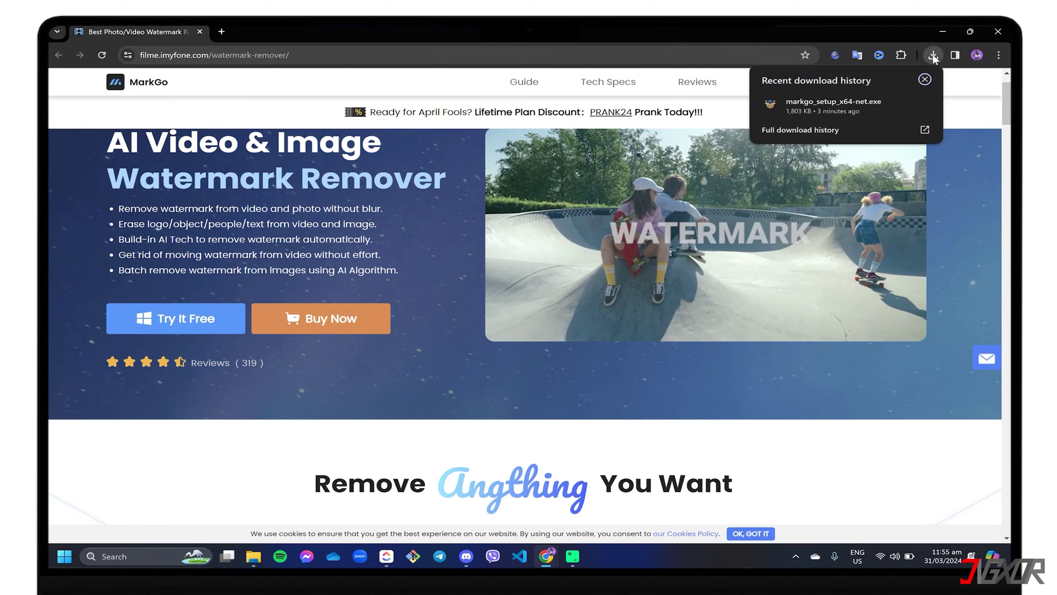
pyautogui.click(831, 107)
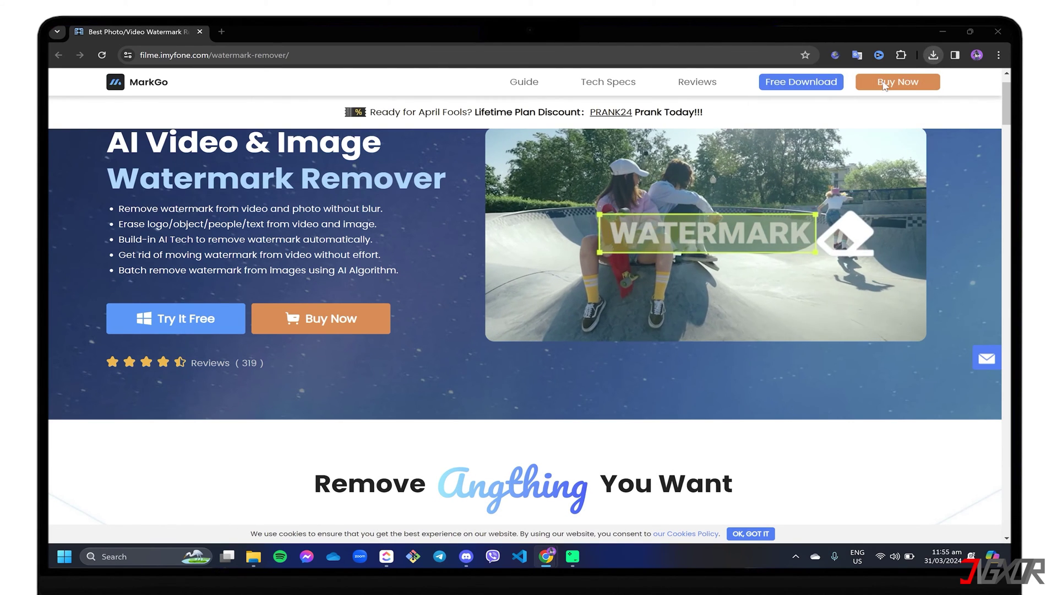
pyautogui.click(943, 32)
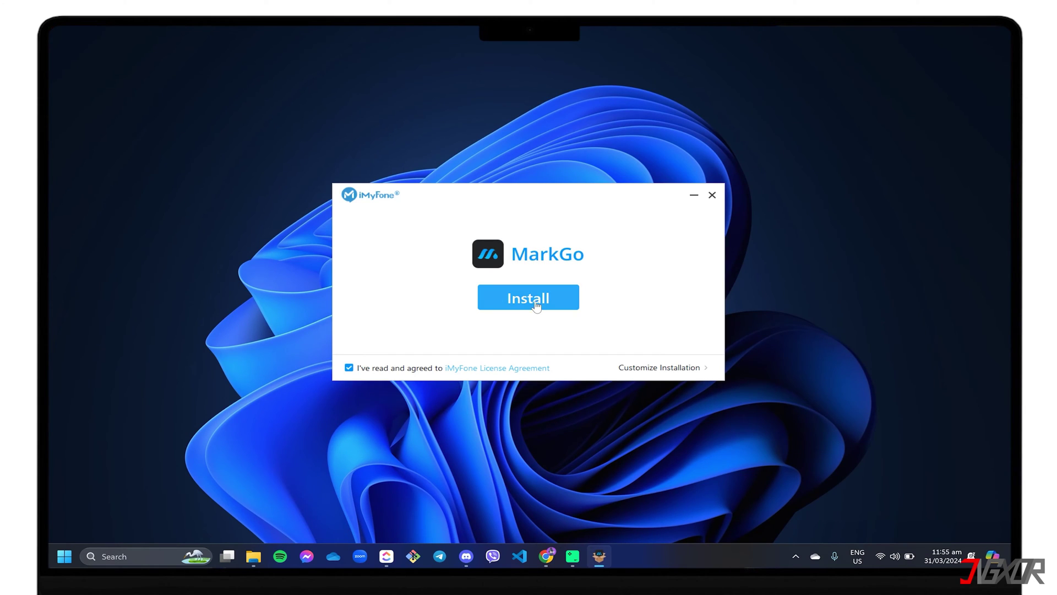
pyautogui.click(531, 298)
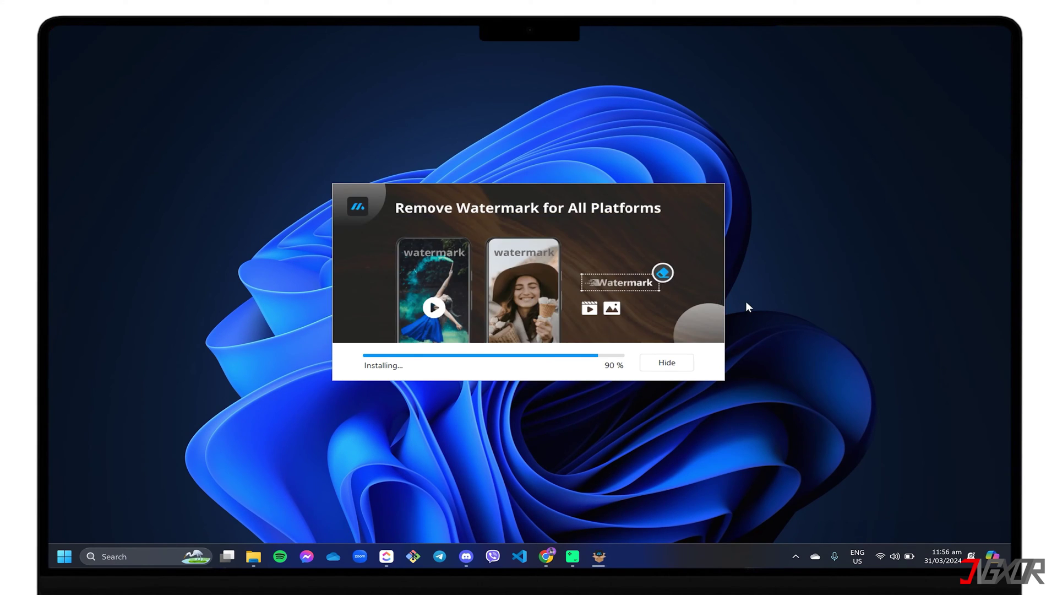
pyautogui.click(553, 299)
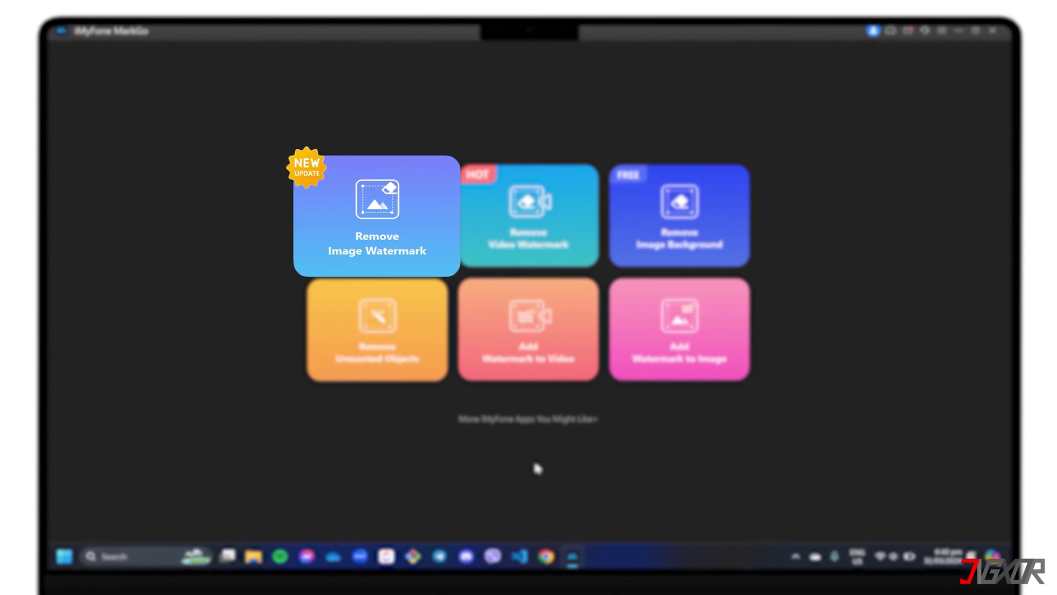
# - Open Remove Image Watermark and import the Shutterstock pier Screenshot file
pyautogui.click(392, 232)
pyautogui.click(430, 259)
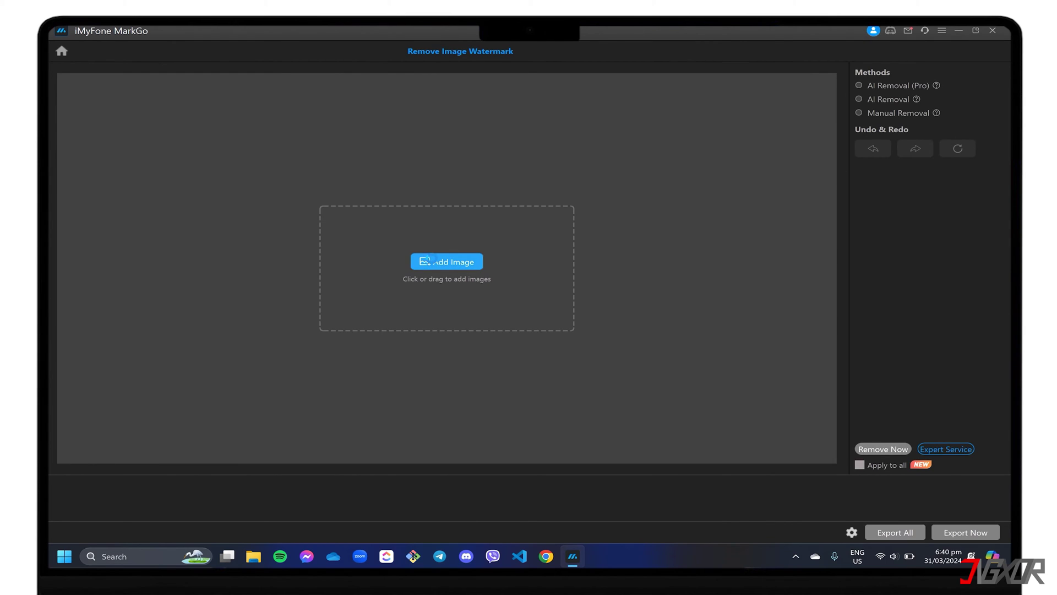
pyautogui.doubleClick(183, 149)
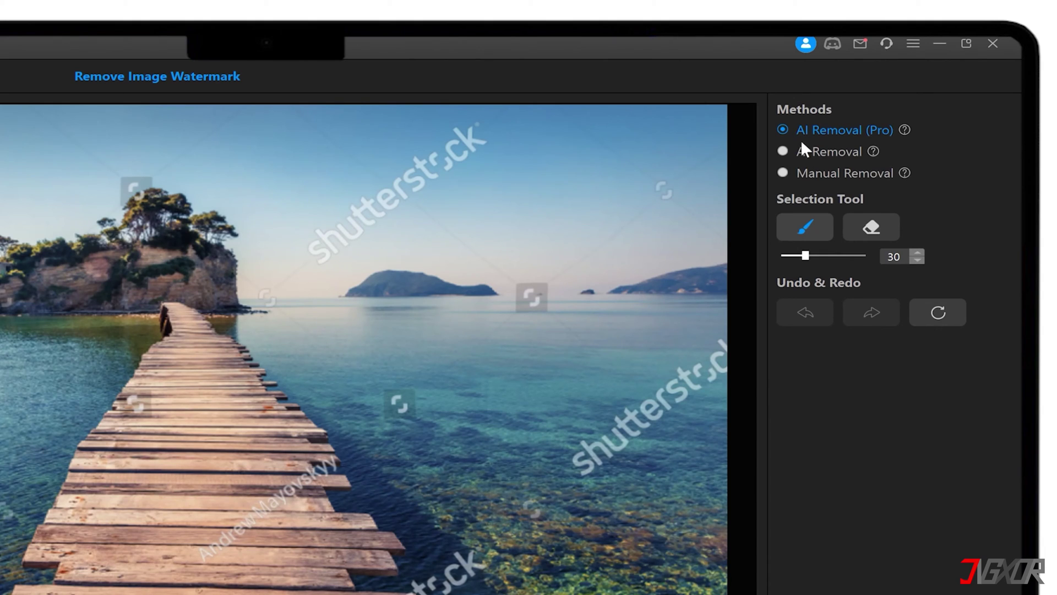
# - Brush over both watermarks at size 51, run Remove Now, then select AI Removal
pyautogui.moveTo(807, 254); pyautogui.dragTo(816, 255)
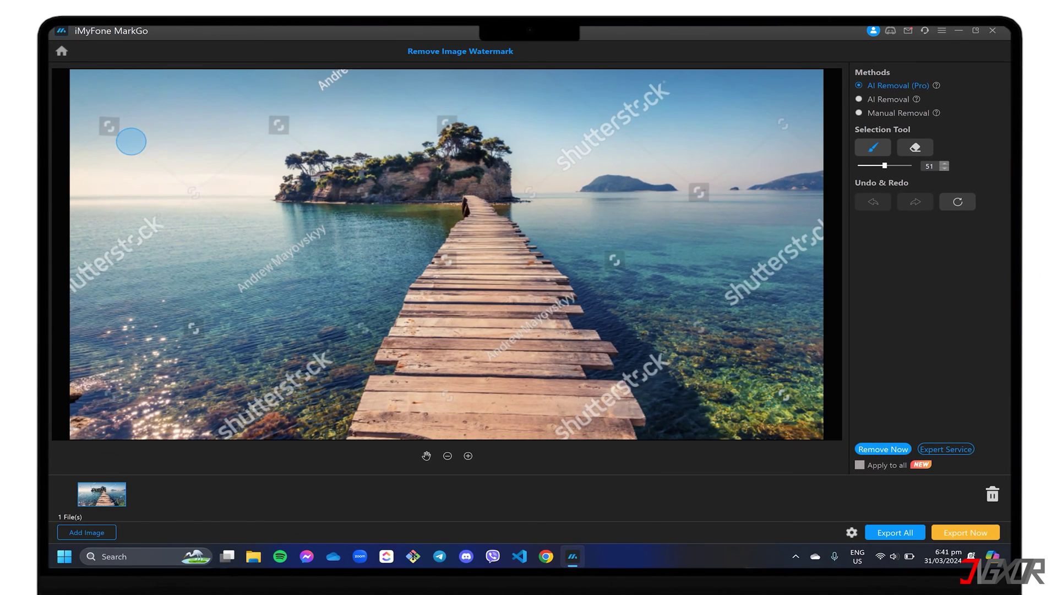
pyautogui.moveTo(120, 125)
pyautogui.mouseDown()
pyautogui.moveTo(99, 125)
pyautogui.moveTo(116, 126)
pyautogui.mouseUp()
pyautogui.moveTo(83, 272); pyautogui.dragTo(193, 190)
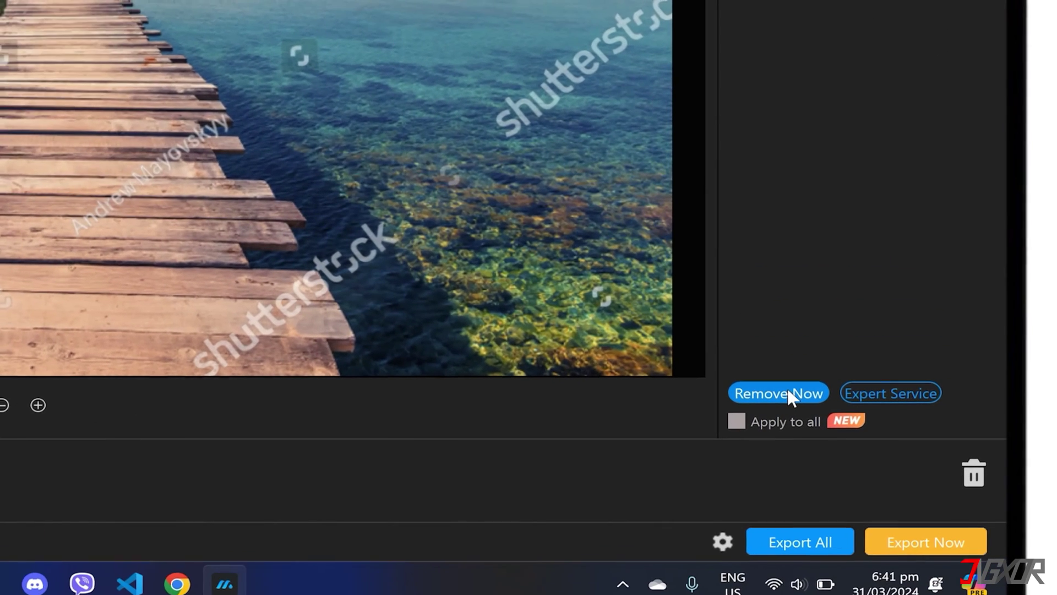
pyautogui.click(788, 393)
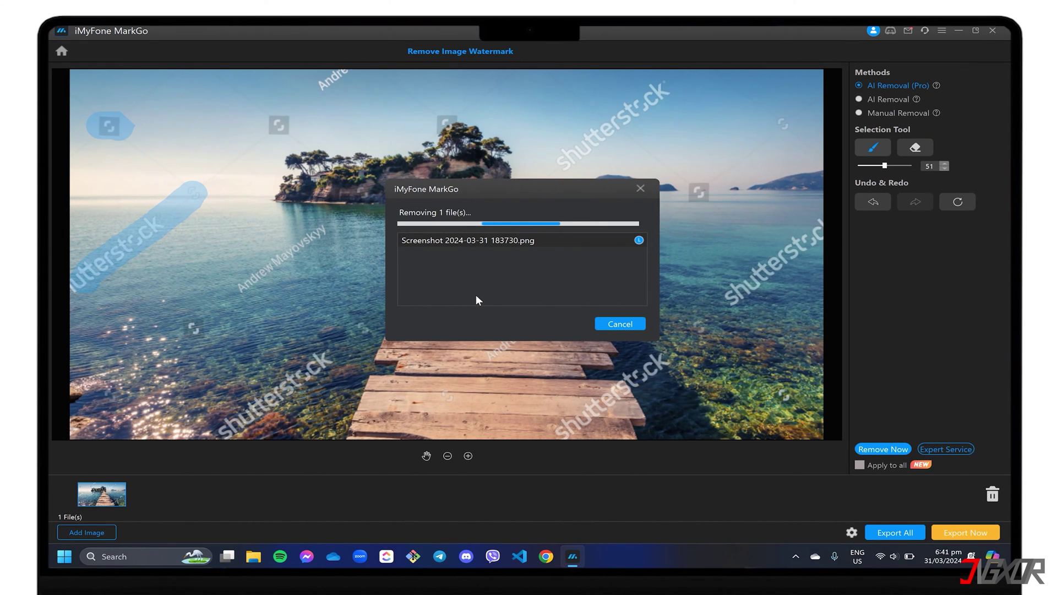
pyautogui.click(859, 100)
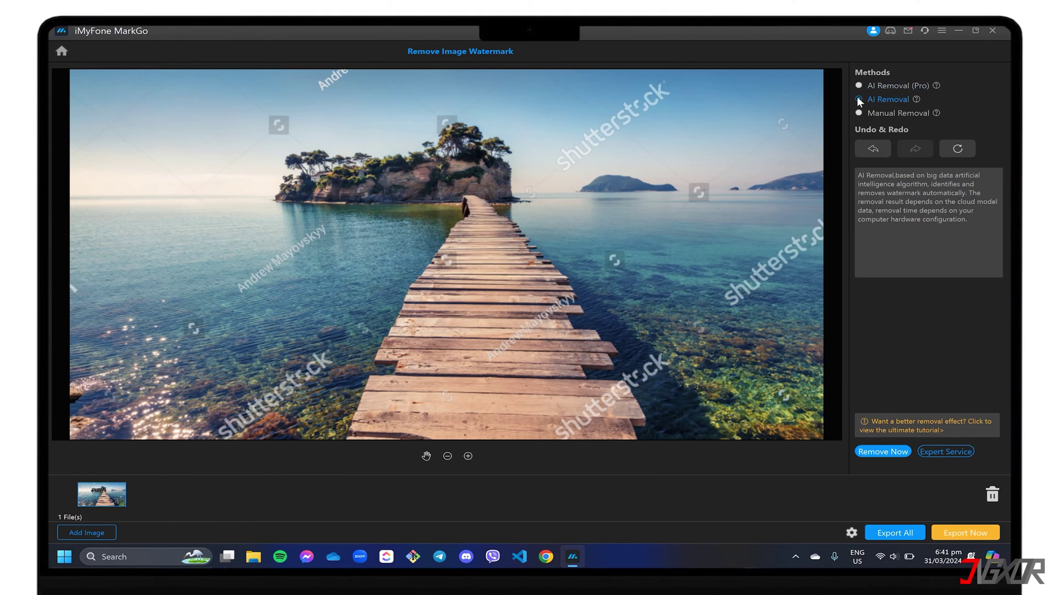
# - Run AI removal with watermark name 'shutterstock', then export the cleaned pier photo
pyautogui.click(868, 452)
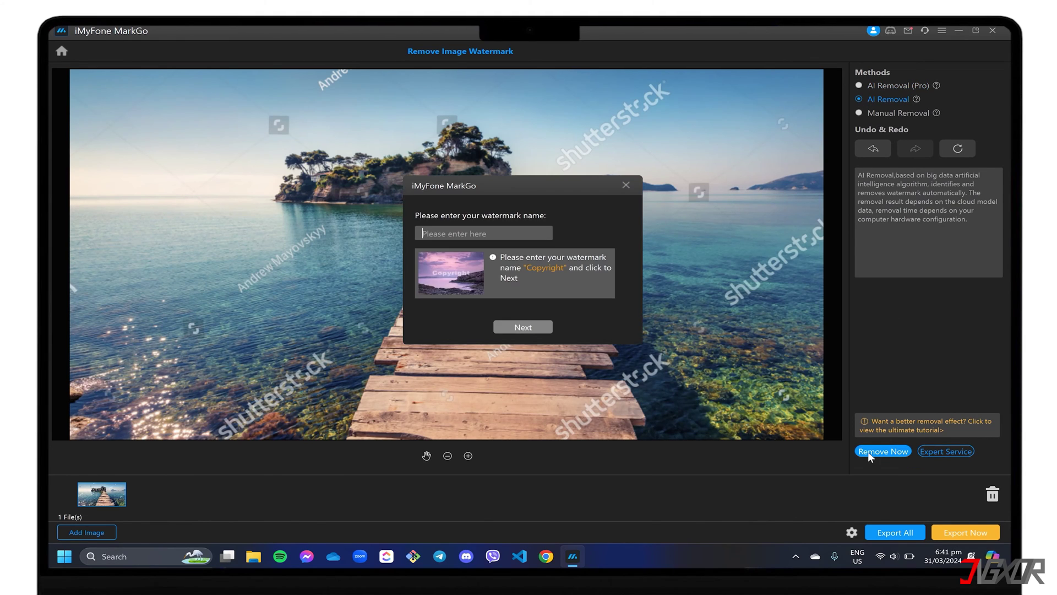
pyautogui.click(479, 234)
pyautogui.write('shutterstock')
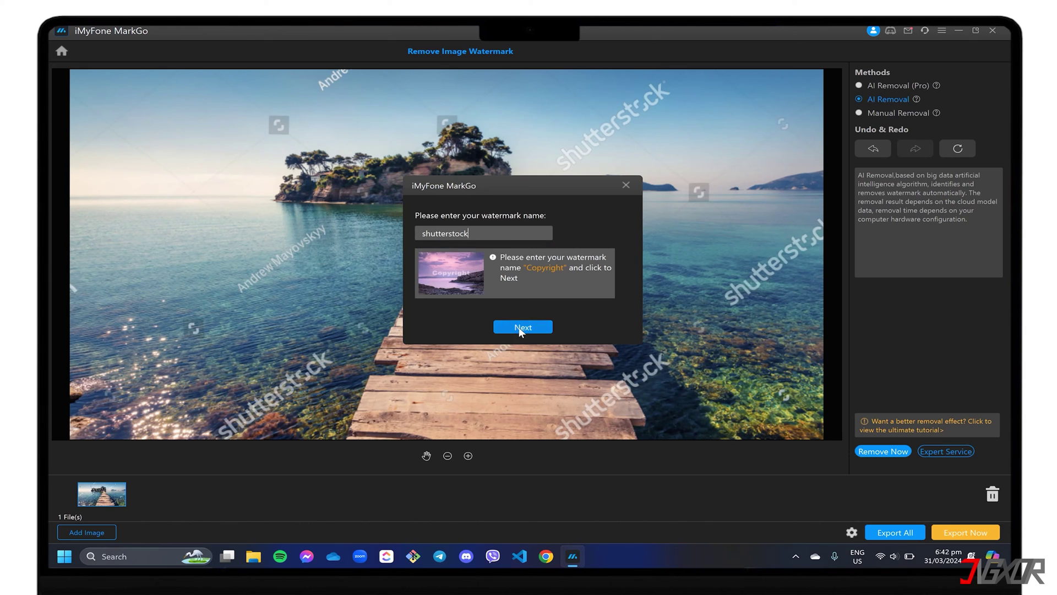
pyautogui.click(521, 328)
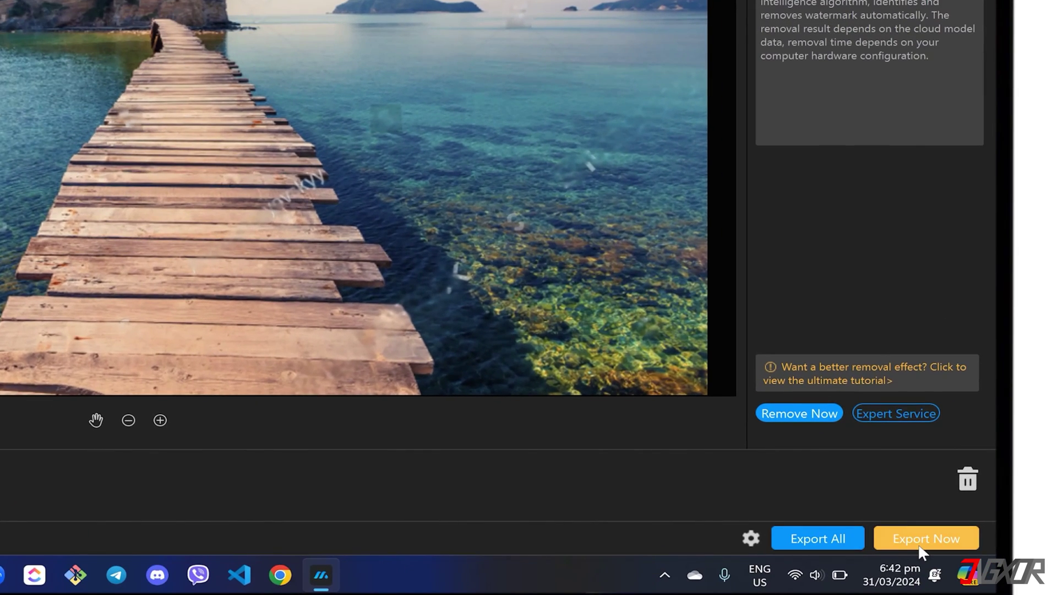
pyautogui.click(918, 542)
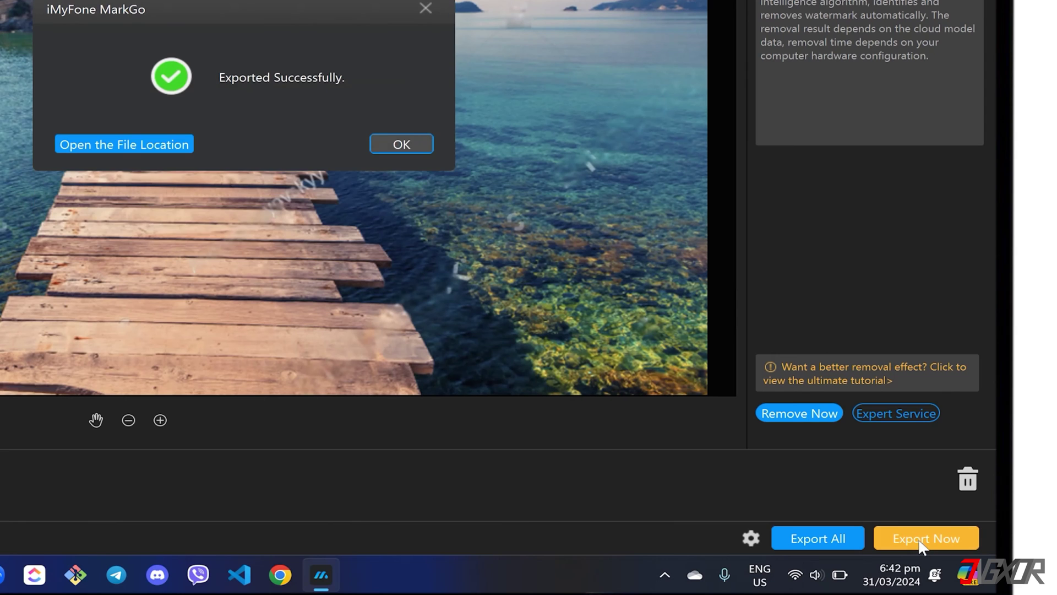
pyautogui.click(401, 144)
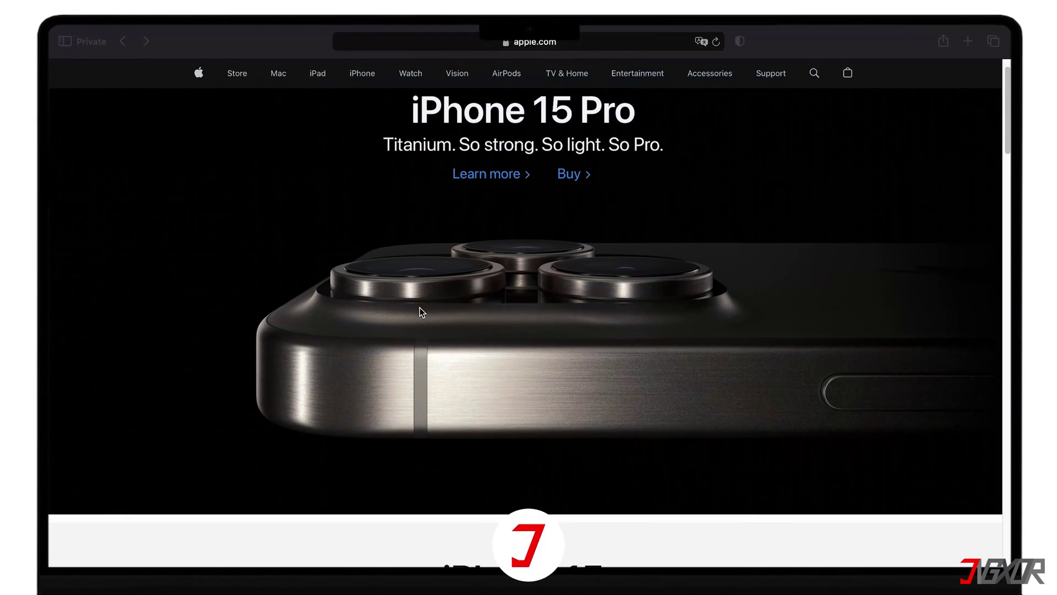
pyautogui.scroll(-3, 420, 312)
pyautogui.scroll(-3, 420, 312)
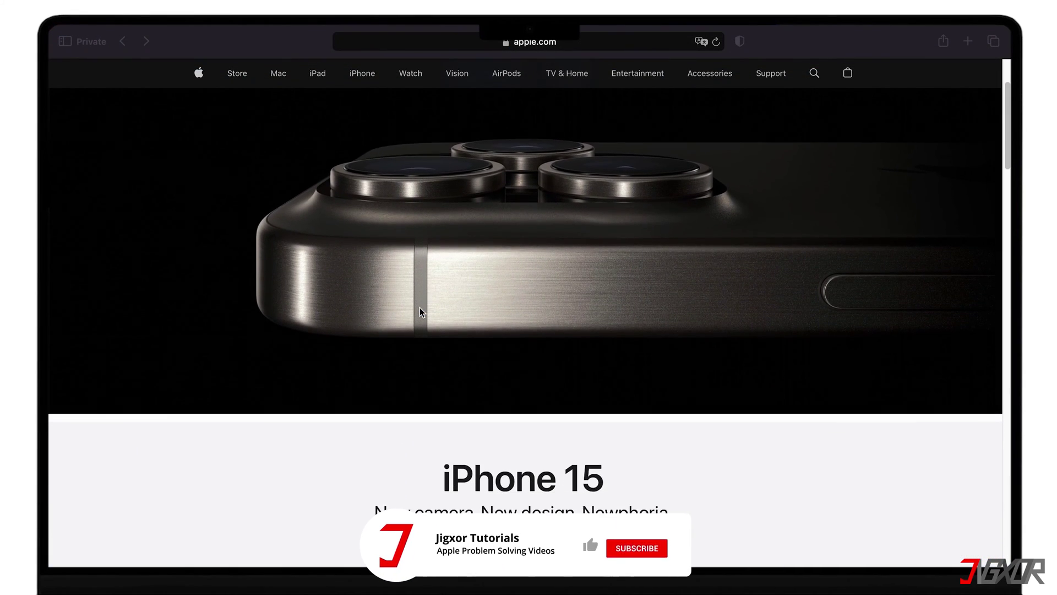
pyautogui.scroll(-4, 419, 313)
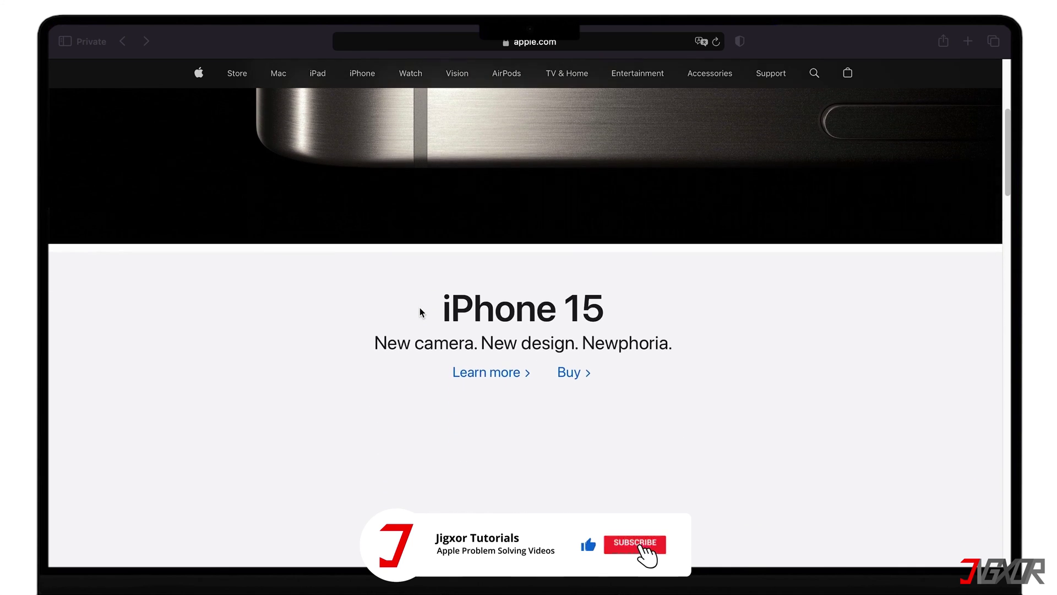
pyautogui.scroll(-1, 419, 310)
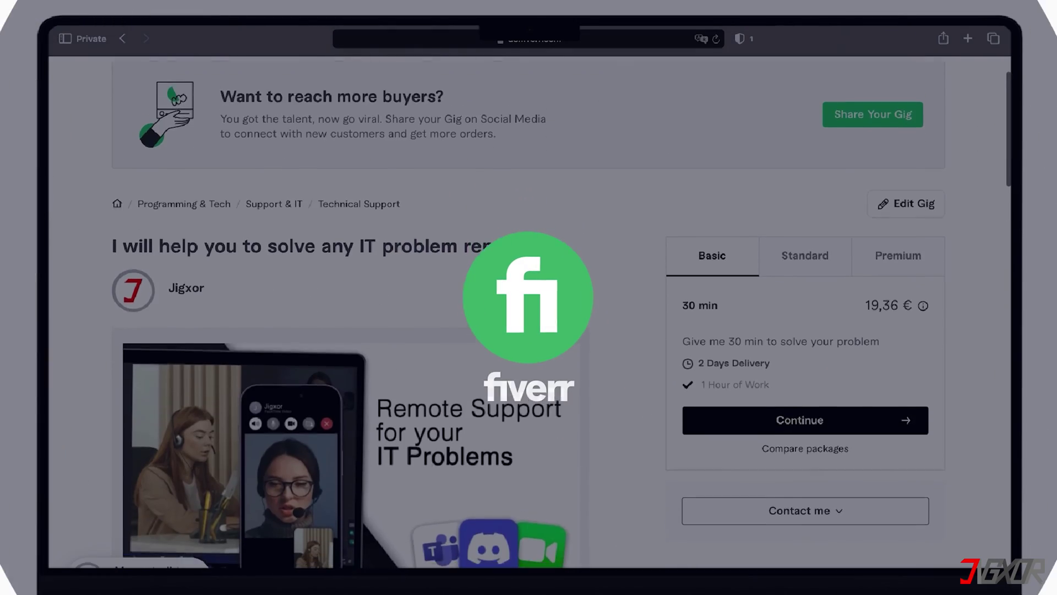
pyautogui.scroll(-10, 352, 308)
pyautogui.scroll(-15, 540, 298)
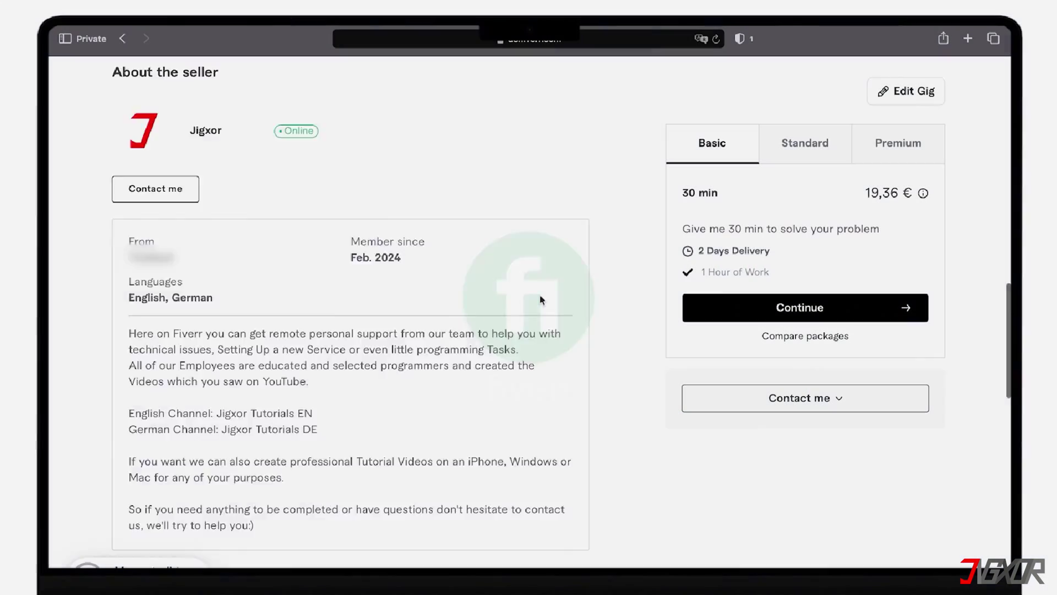